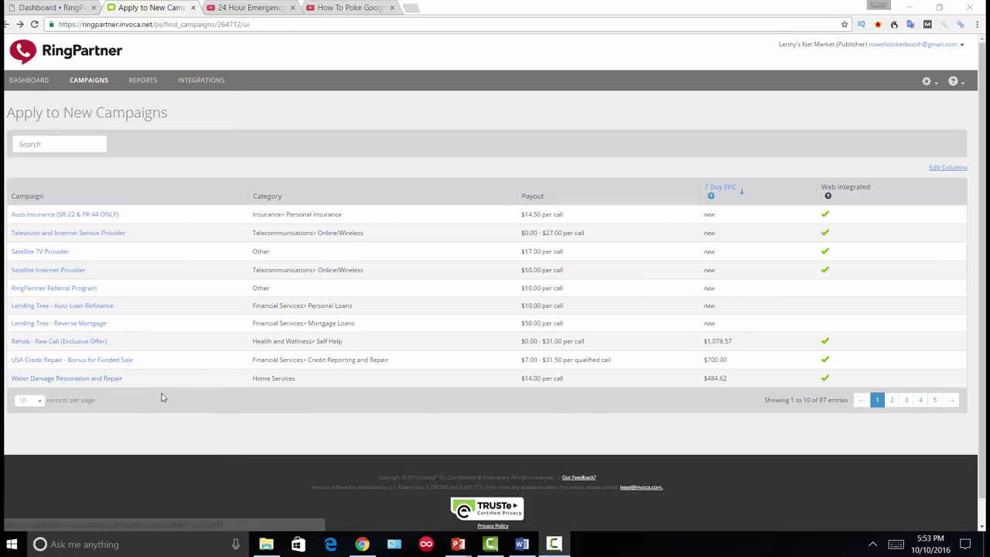
- Open the Water Damage Restoration and Repair campaign summary from the Apply to New Campaigns list
click(90, 382)
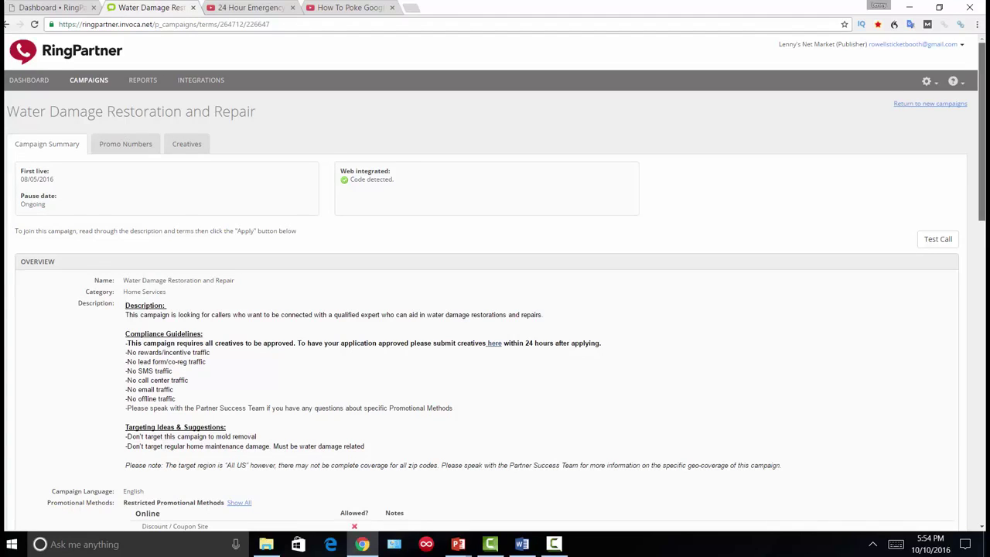
scroll(494, 281, down, 1)
scroll(494, 281, down, 2)
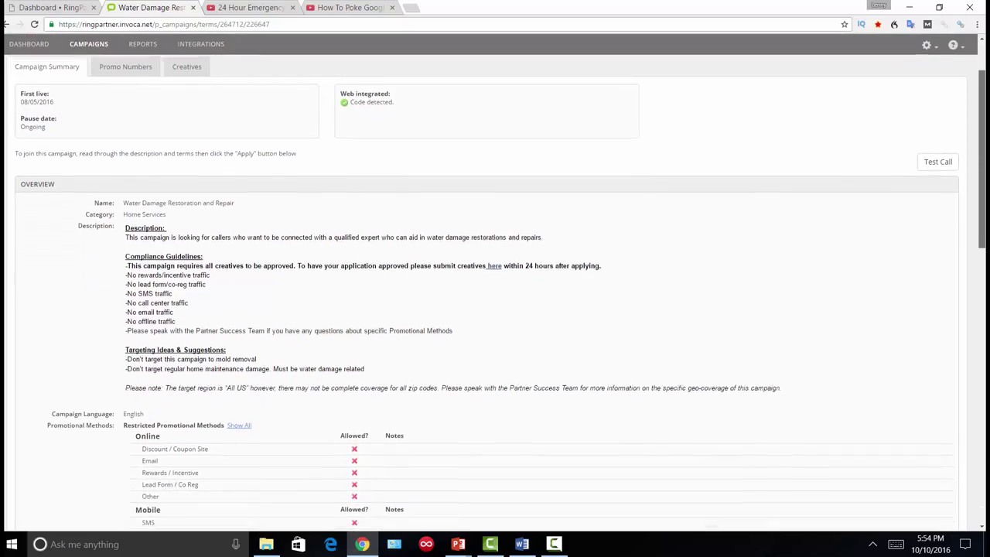
scroll(495, 282, down, 2)
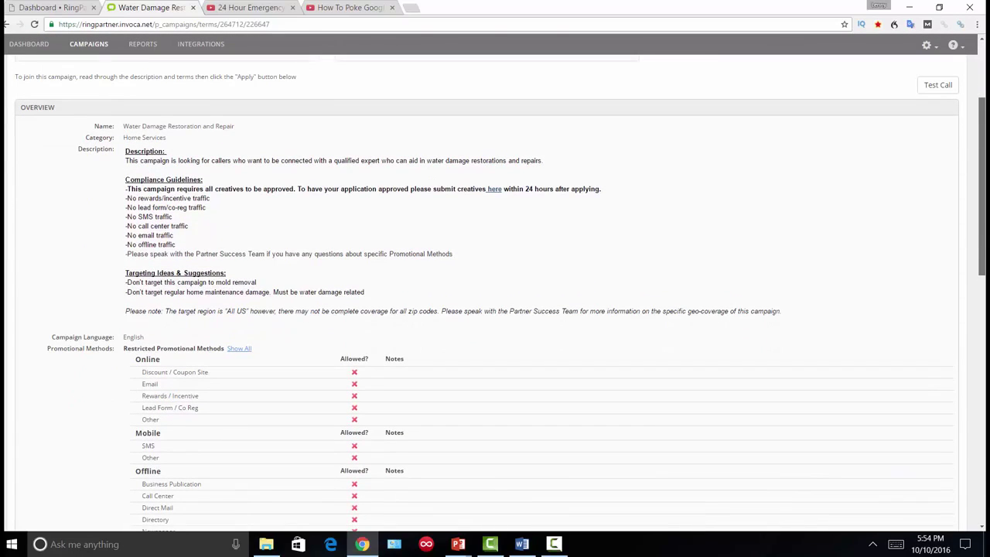
scroll(495, 292, down, 2)
scroll(495, 292, down, 2)
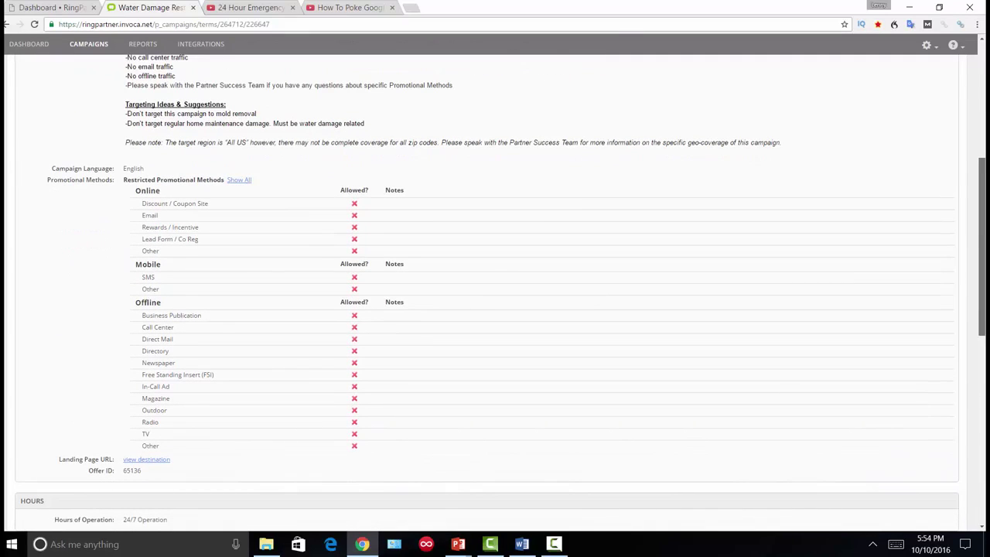
scroll(486, 293, down, 1)
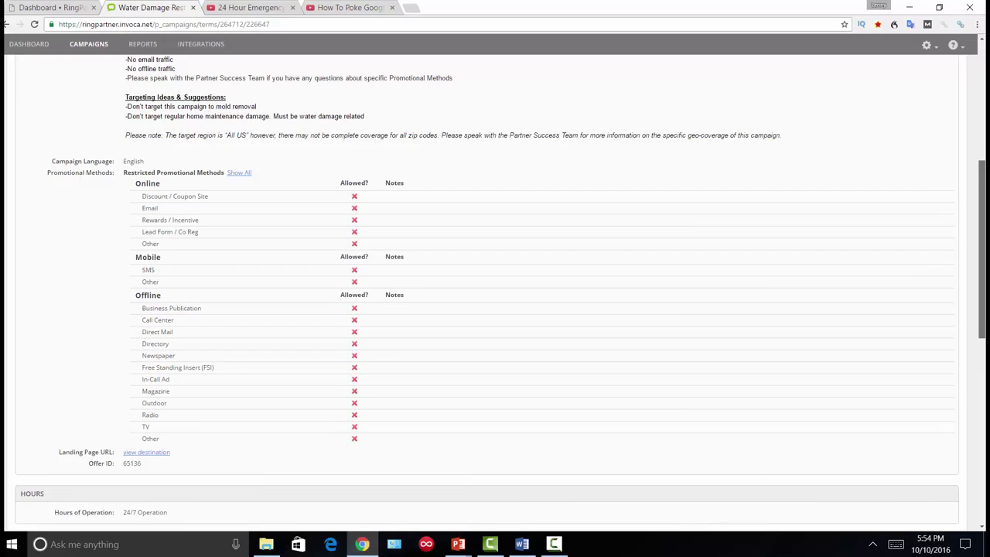
scroll(495, 292, down, 2)
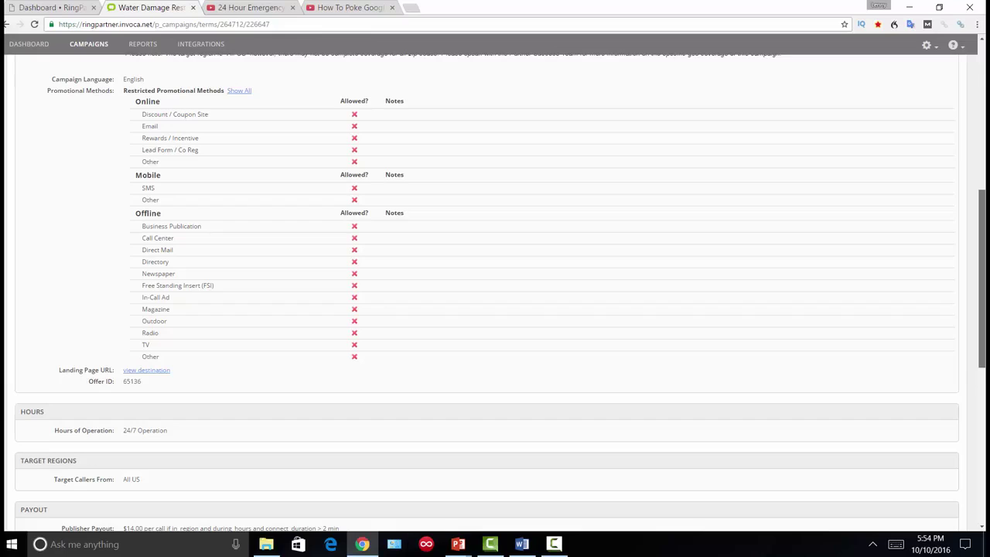
scroll(495, 293, down, 1)
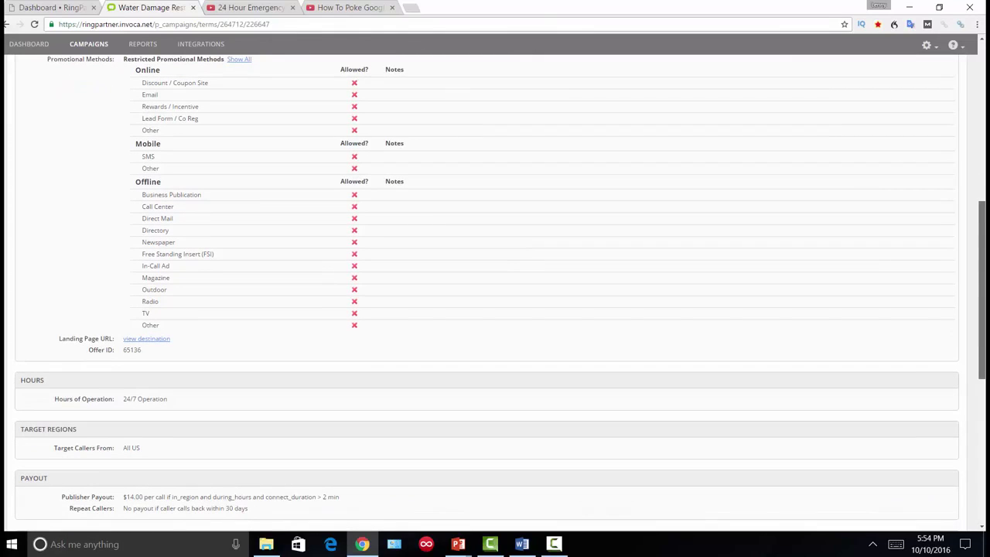
scroll(963, 203, up, 3)
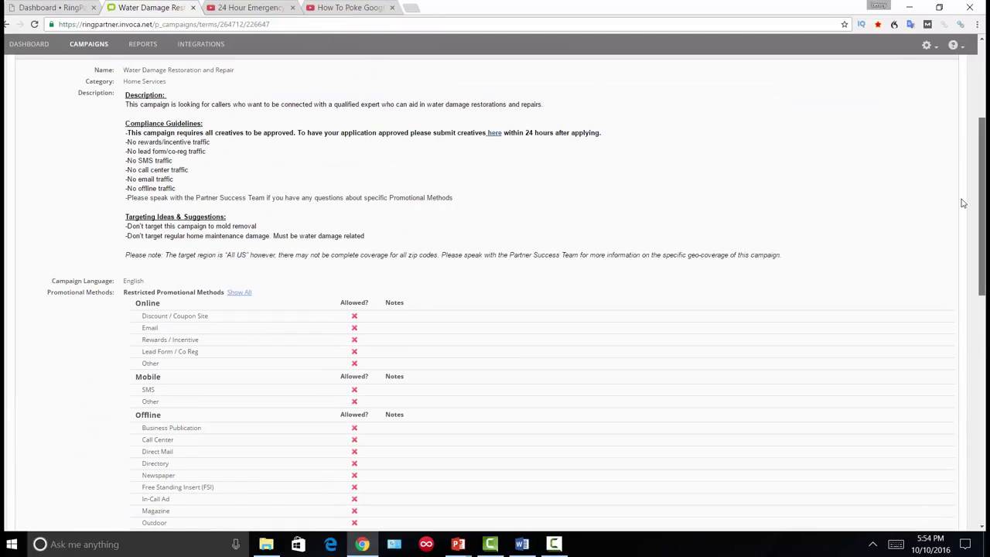
scroll(961, 203, up, 3)
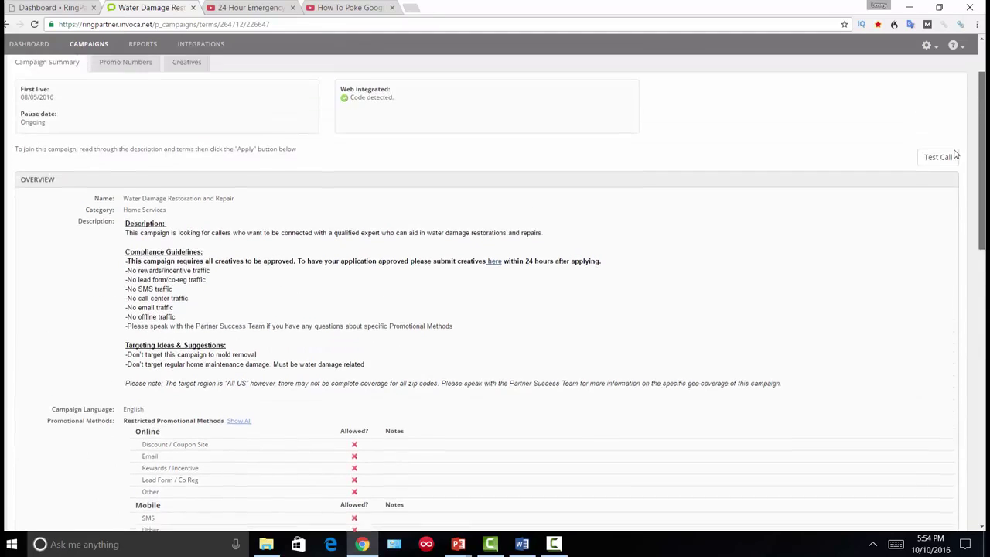
scroll(959, 128, down, 2)
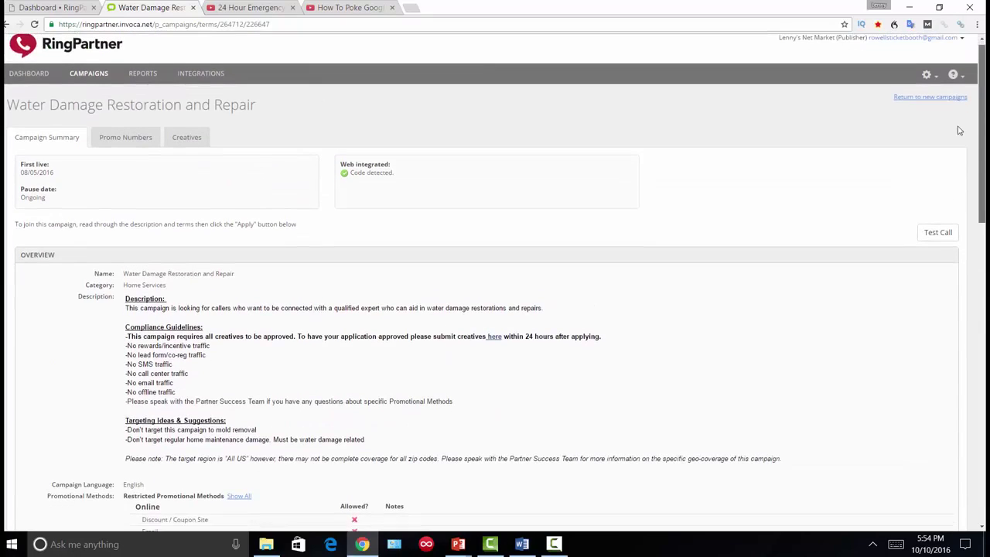
drag(978, 176, 968, 317)
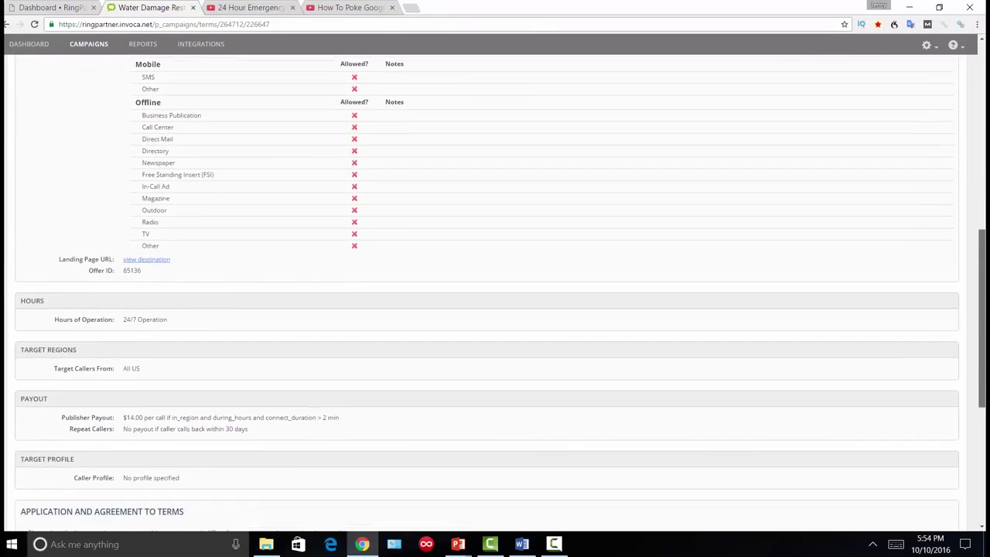
scroll(495, 294, down, 1)
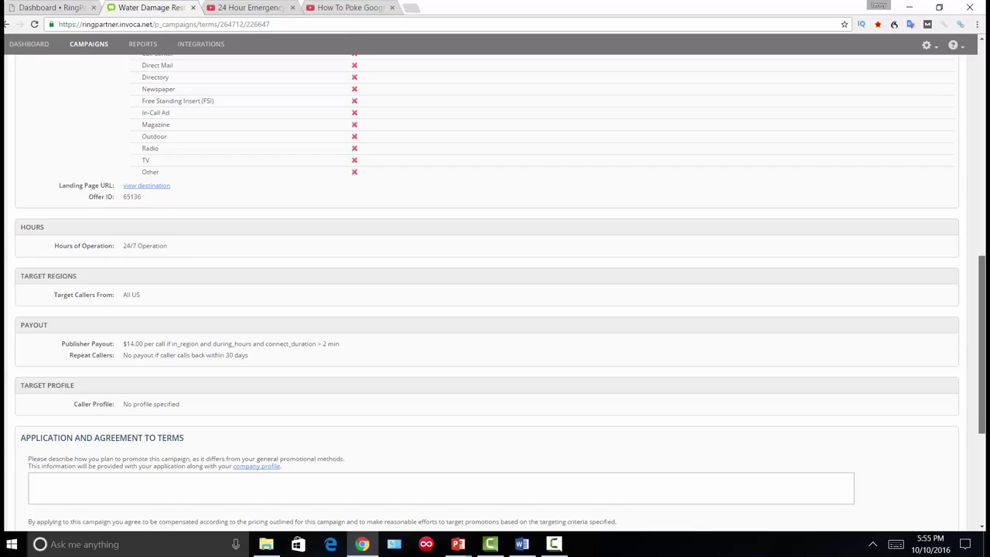
- Submit the application with a plan to rank YouTube videos on Google's first page, accepting the terms
scroll(495, 294, down, 1)
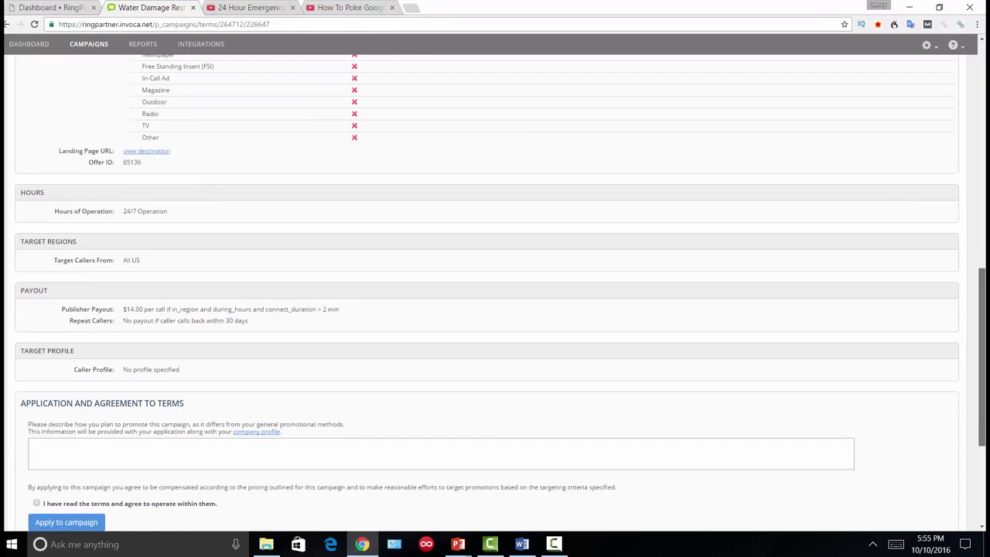
scroll(495, 294, down, 1)
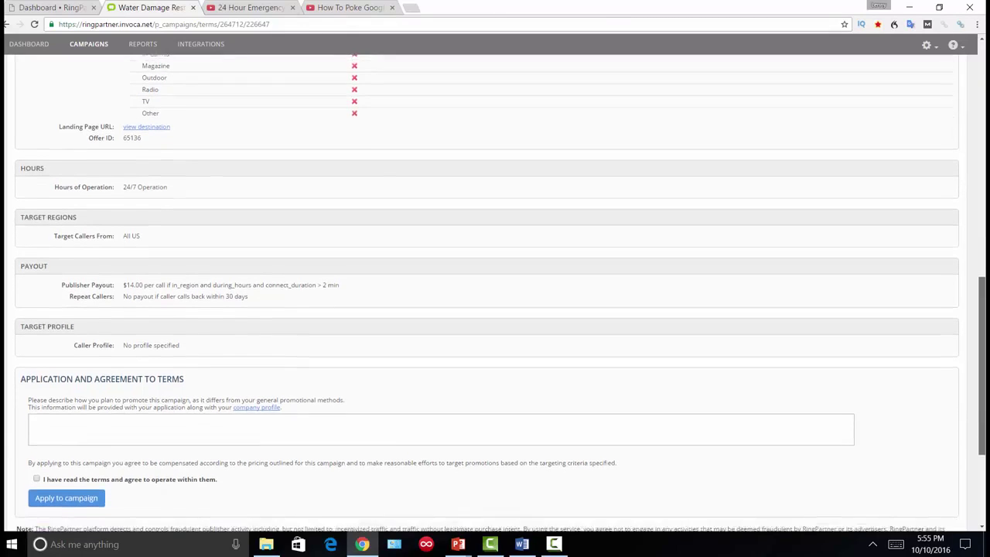
scroll(495, 294, down, 1)
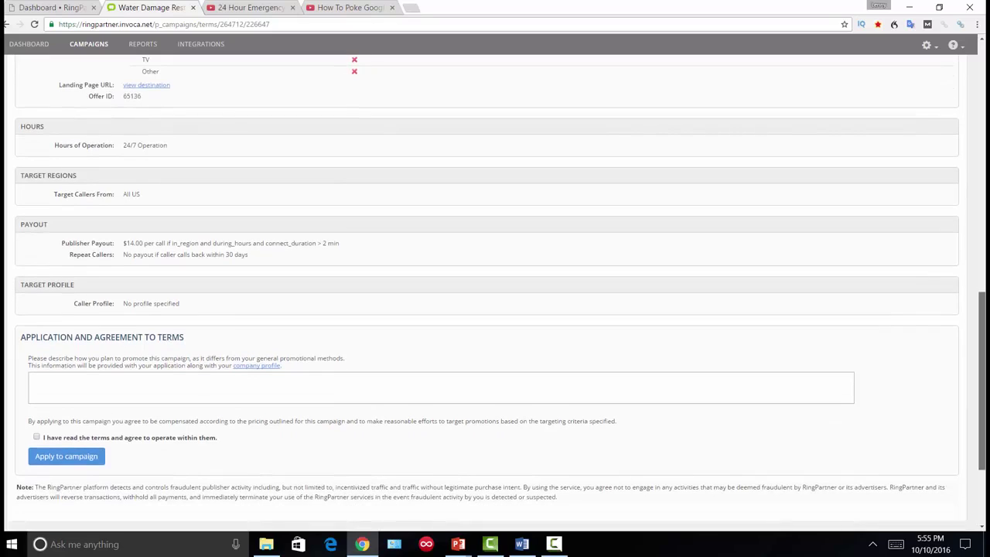
scroll(284, 371, down, 1)
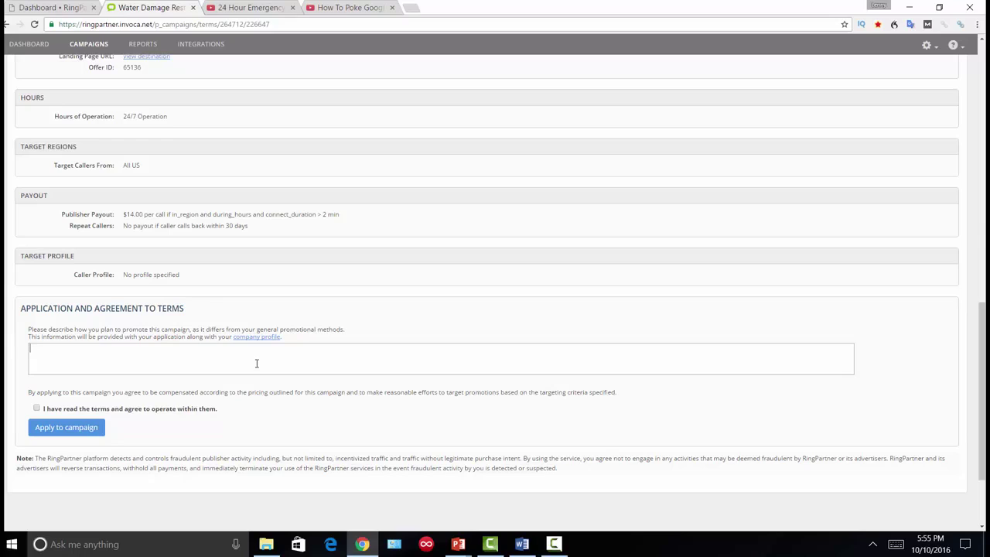
text(I plan to promote this offer by ranking youtube)
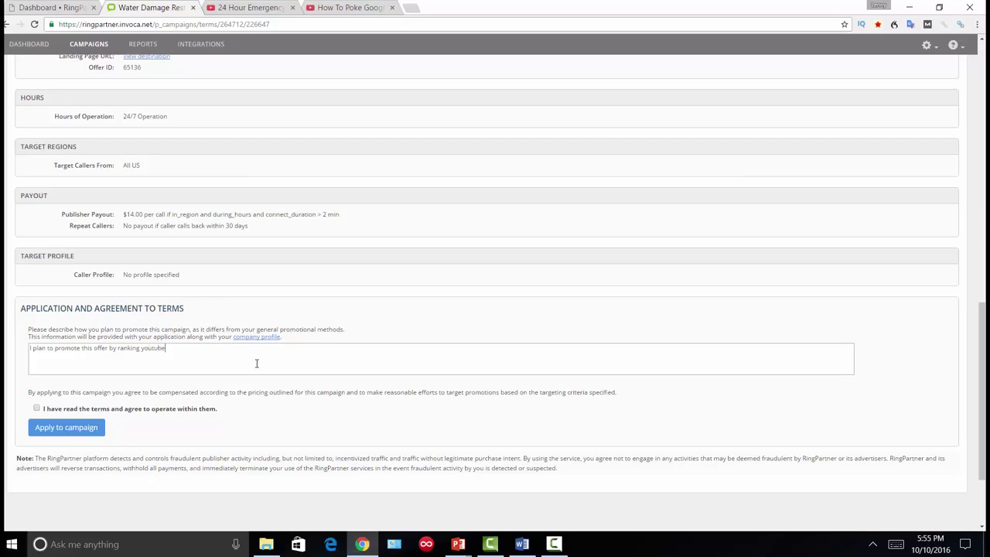
text( videos on the first page of google and youtube.)
click(36, 407)
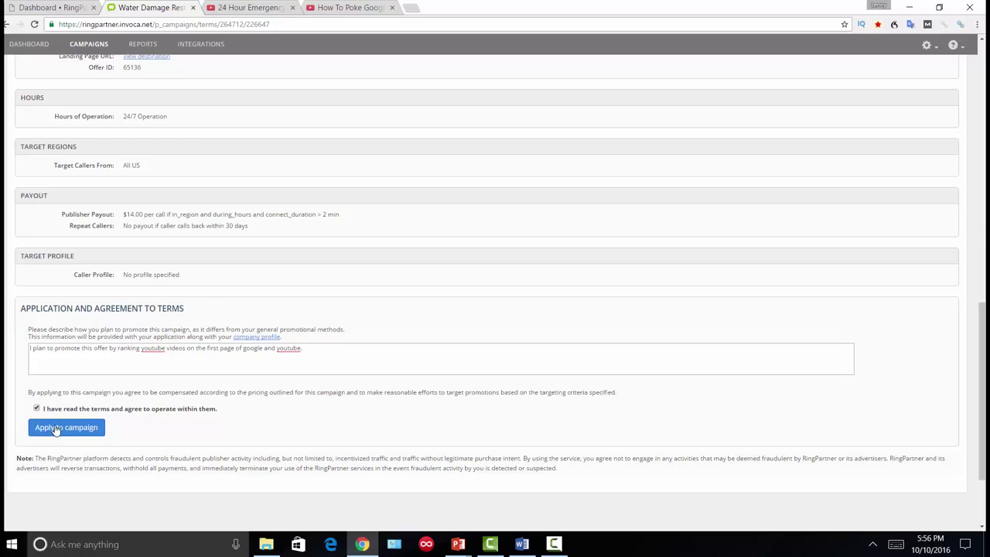
click(56, 429)
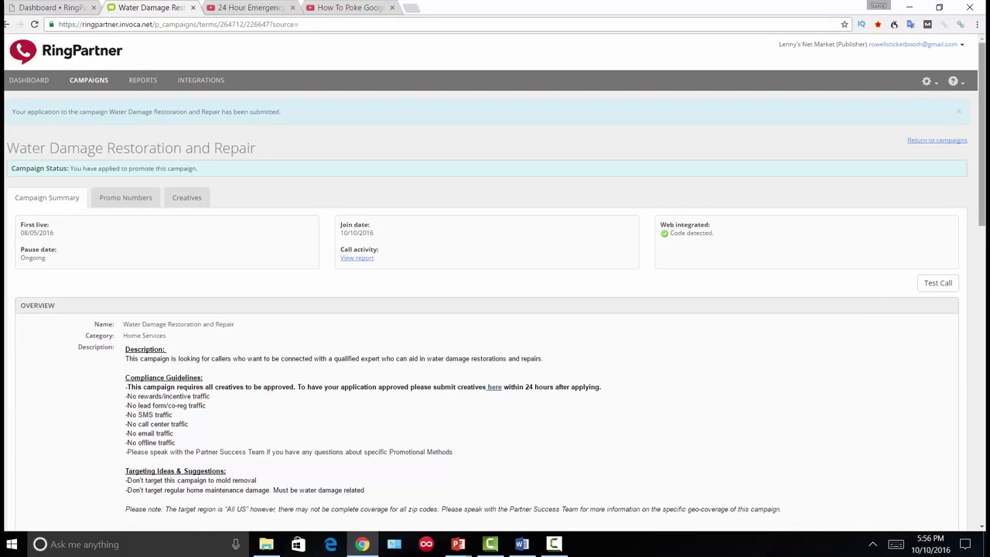
- View the campaign's Creatives section, which requires approval before requesting creative links
drag(980, 135, 812, 149)
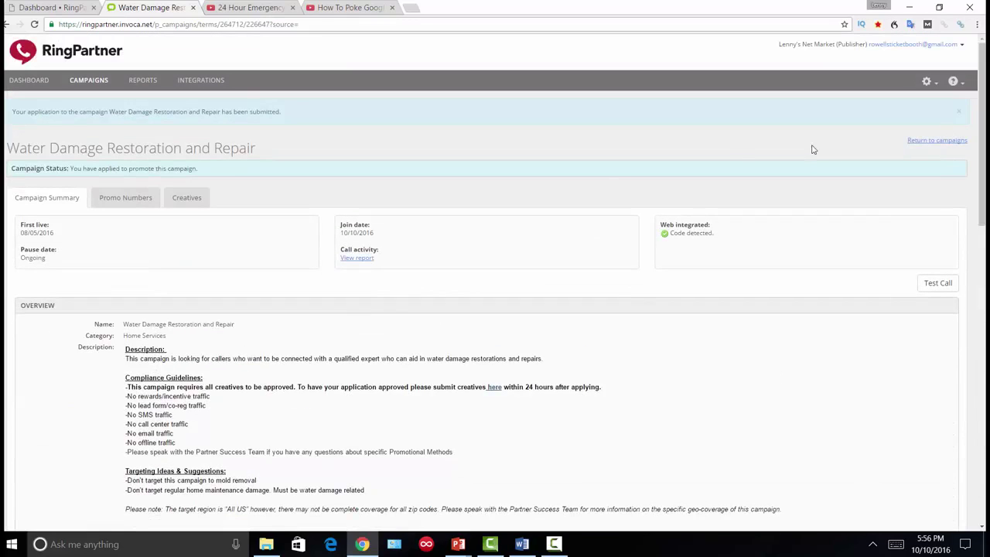
click(185, 197)
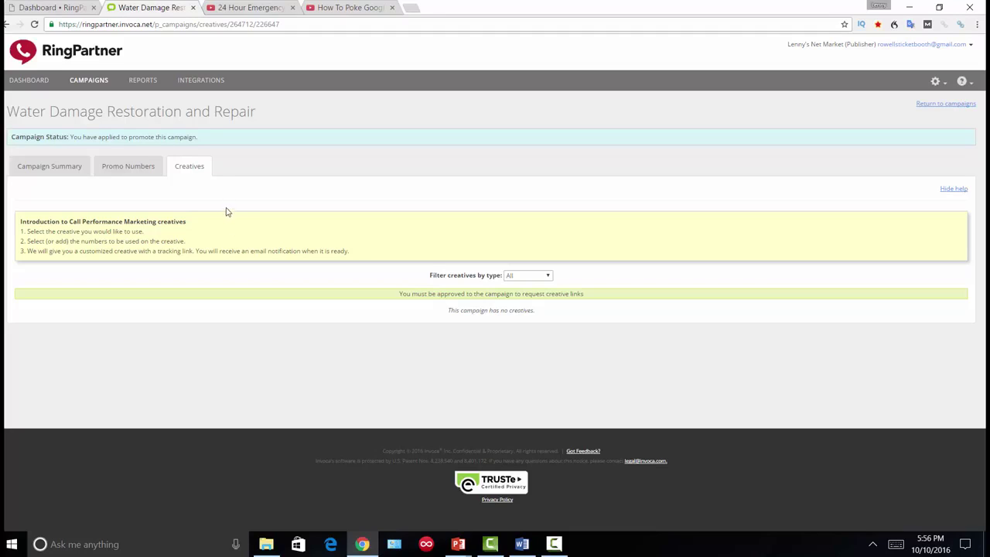
- Check the Promo Numbers approval notice, then review the summary's All US target region and history
click(123, 168)
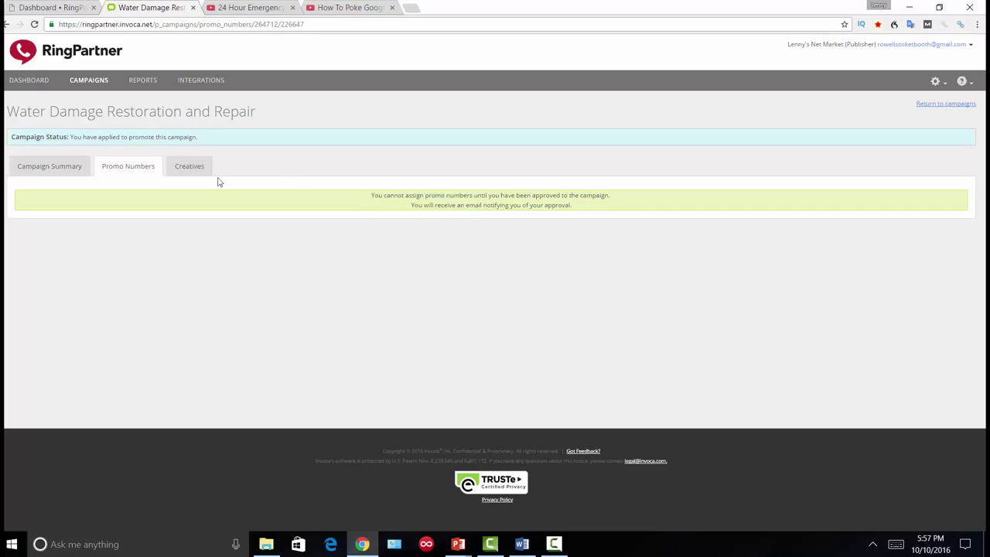
click(73, 165)
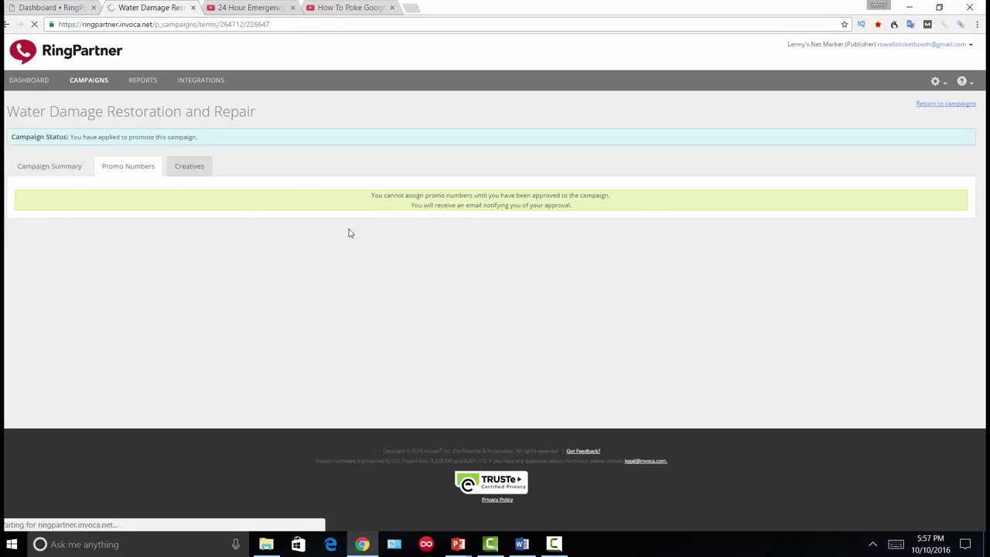
scroll(867, 400, down, 15)
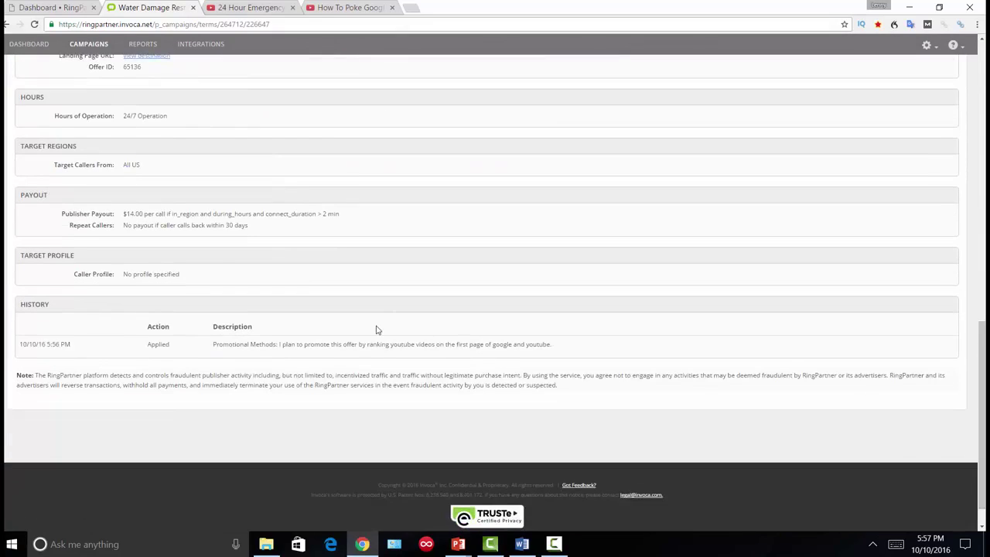
drag(158, 171, 43, 169)
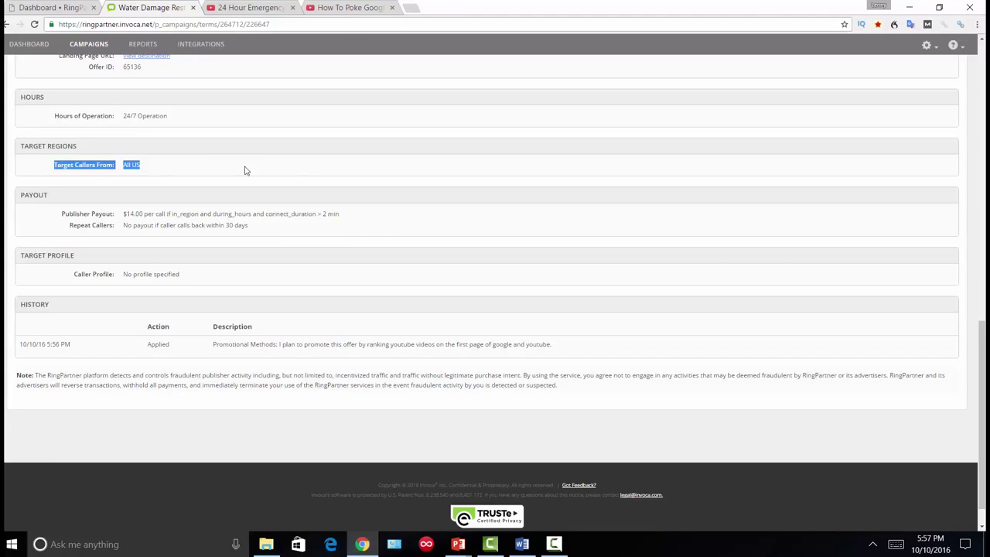
drag(982, 417, 981, 217)
drag(981, 163, 981, 97)
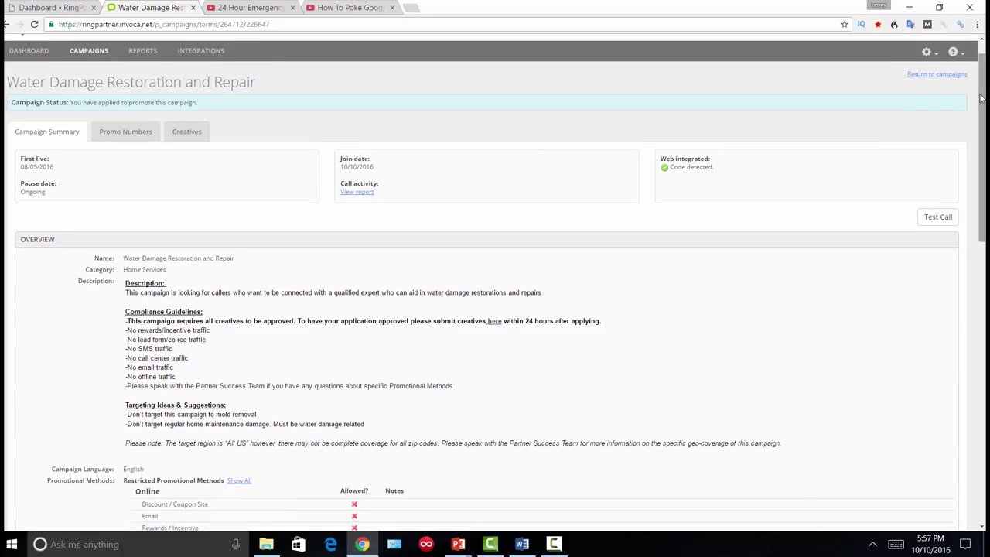
drag(980, 98, 981, 97)
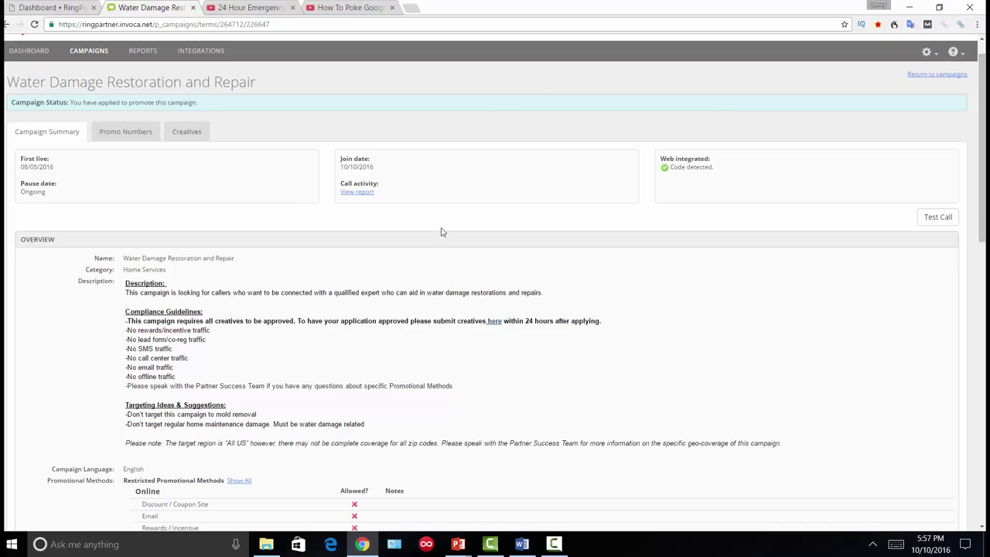
- Bring Presentation3 forward, step through slides 1 and 2, and maximize it on FREE TRAFFIC
mouse_move(457, 544)
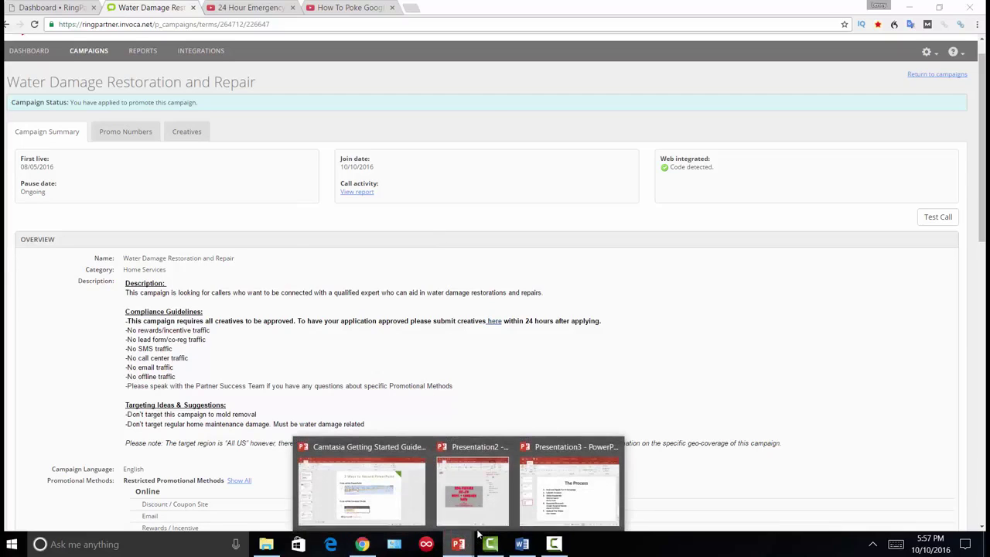
click(578, 491)
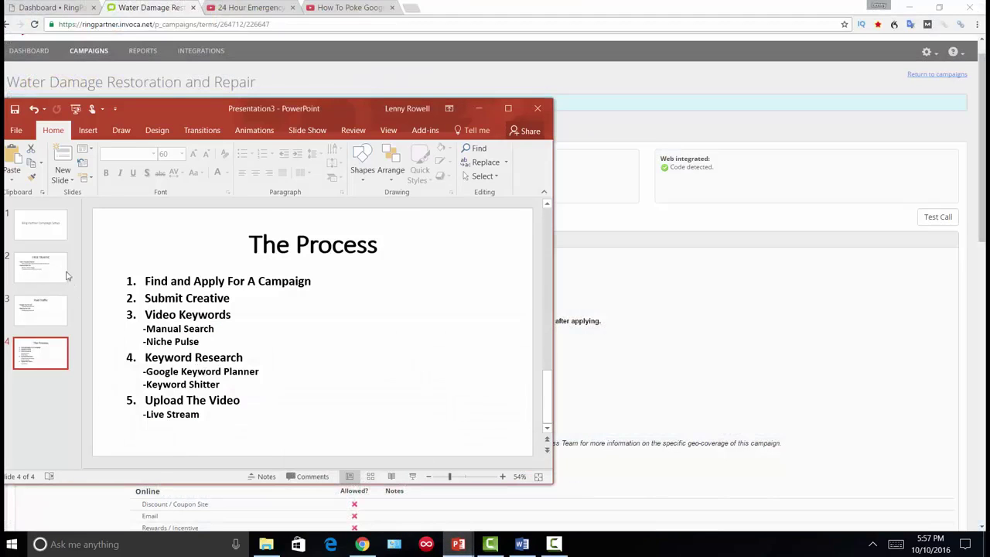
click(56, 233)
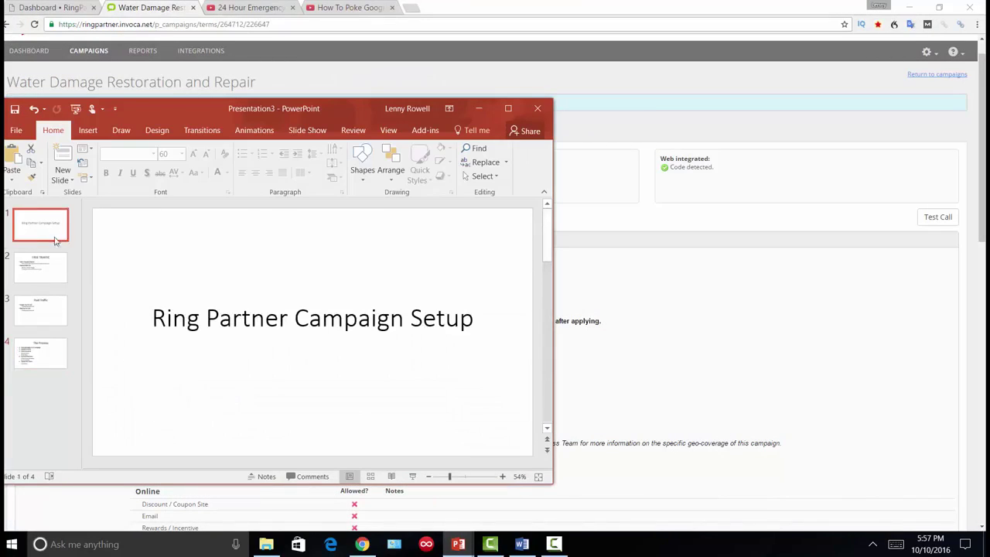
click(57, 277)
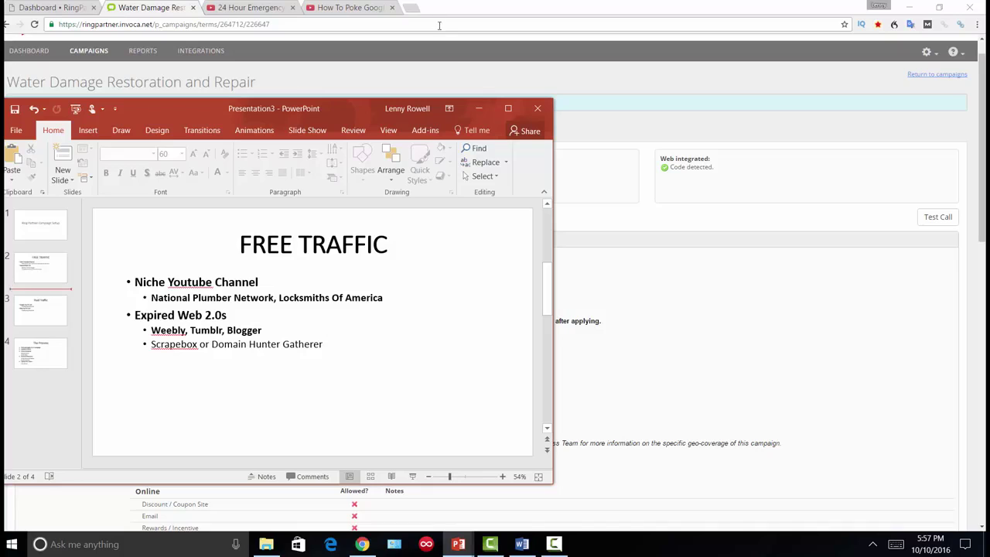
click(506, 107)
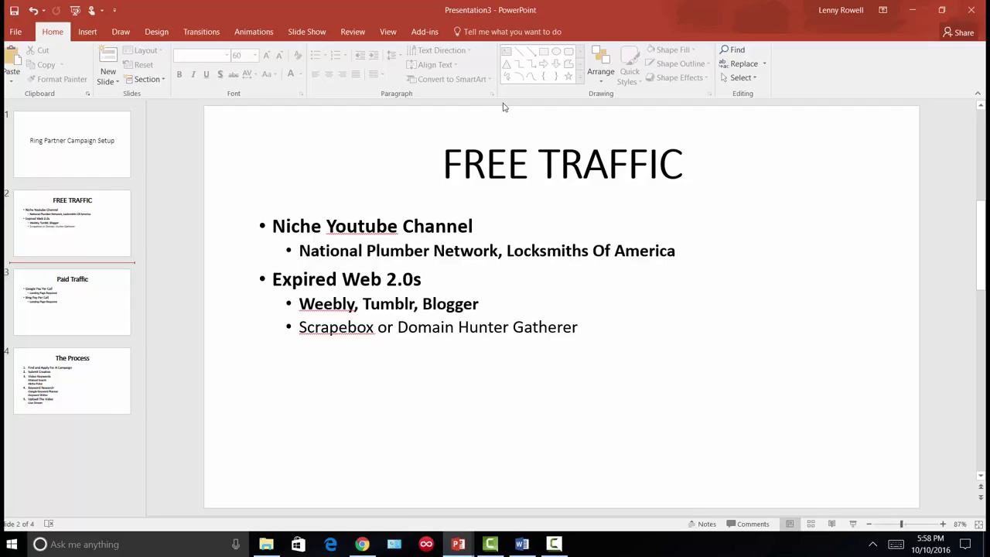
- Present slide 3 on Google and Bing Pay Per Call, then advance to slide 4, The Process
click(42, 325)
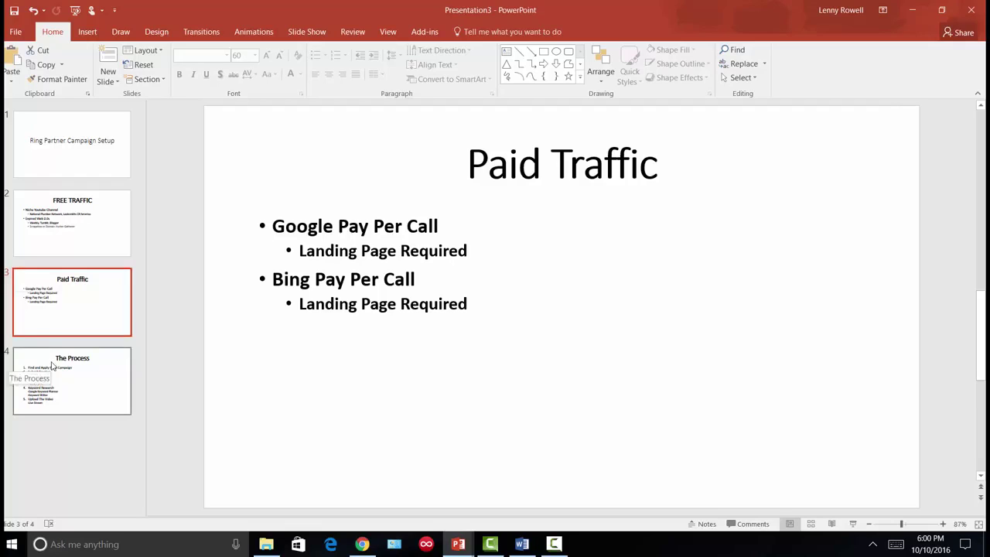
click(77, 360)
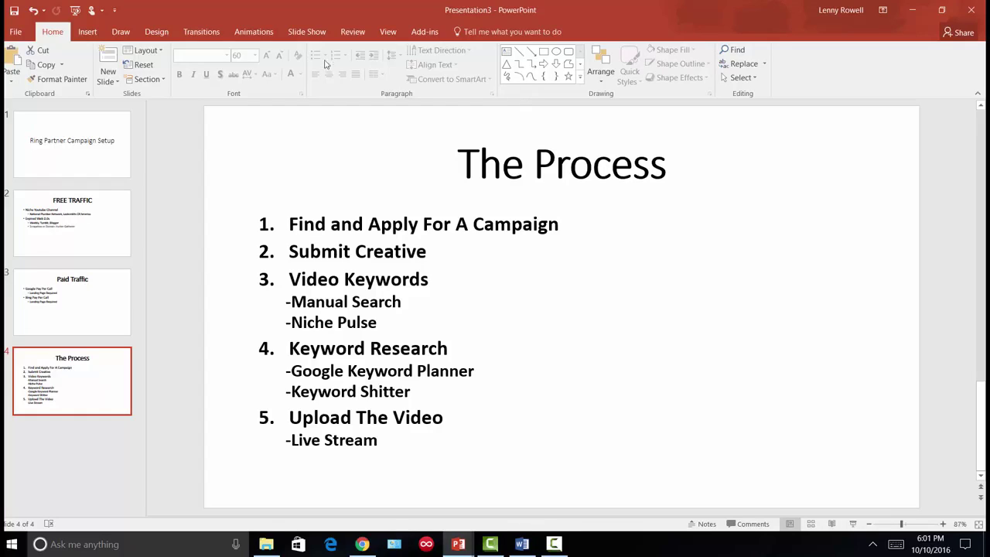
- Return to Chrome and load google.com in a new tab
click(362, 544)
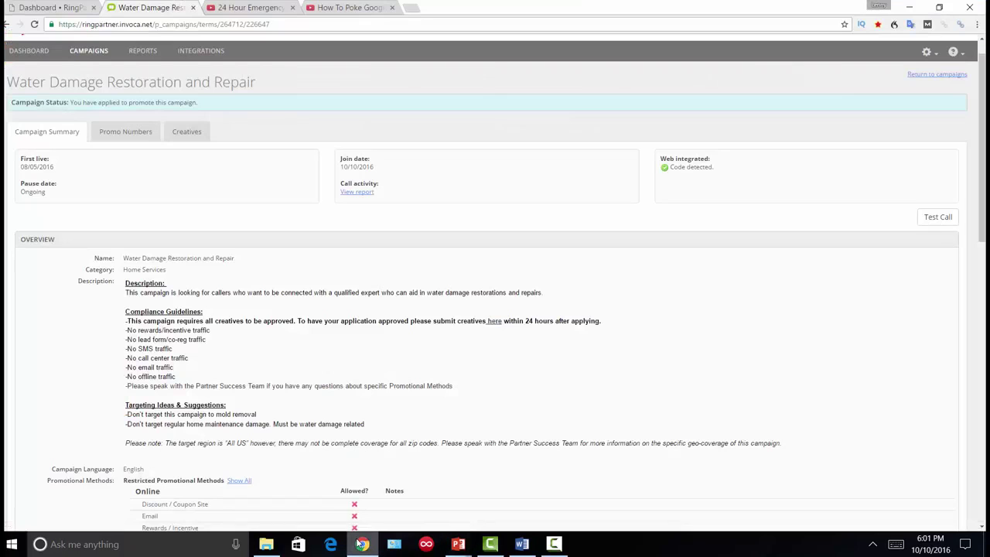
click(409, 6)
text(goo)
key(Return)
- Search Google for 'keyword shitter', fixing the typo, and open the Keyword Shitter - The Bulk Keyword Tool result
text(keyword shiite)
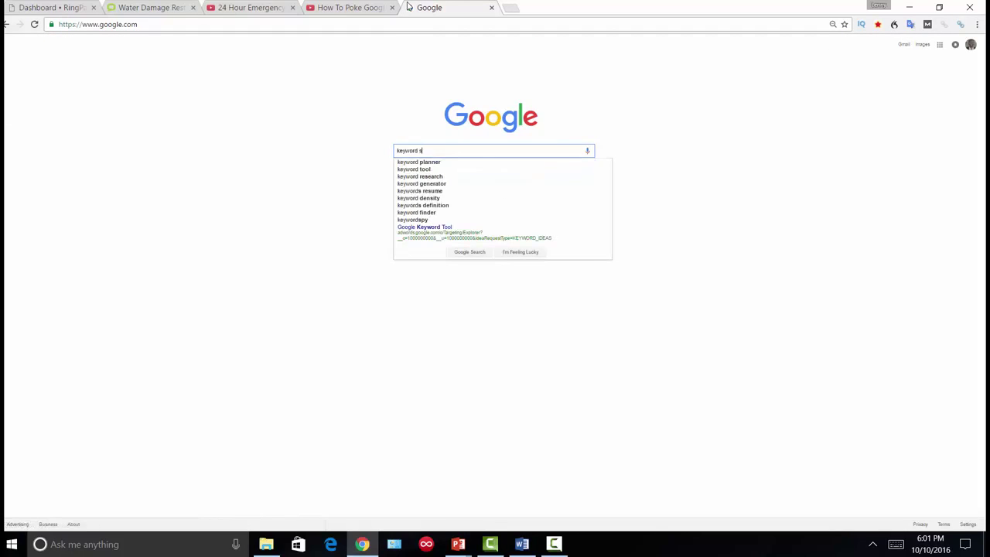
key(Return)
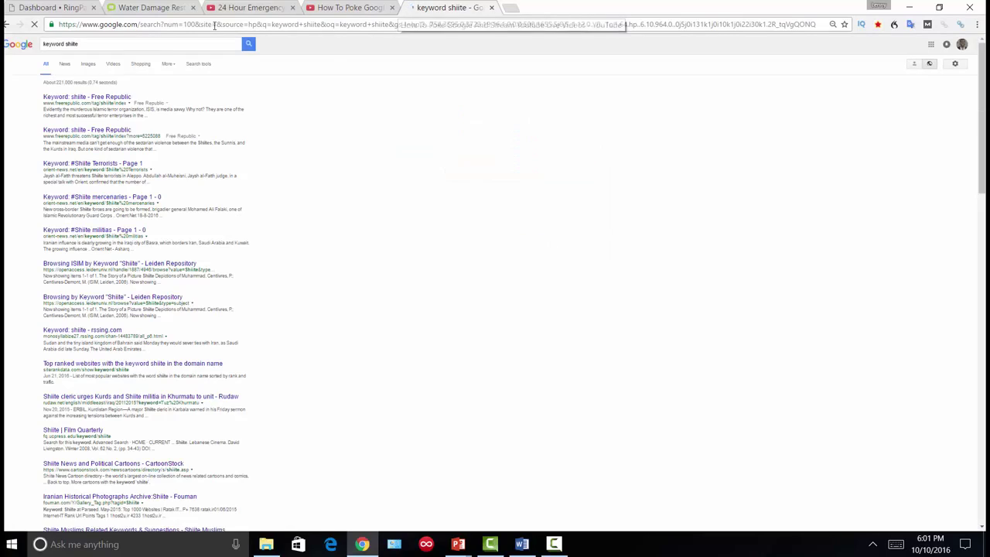
text(r)
key(Return)
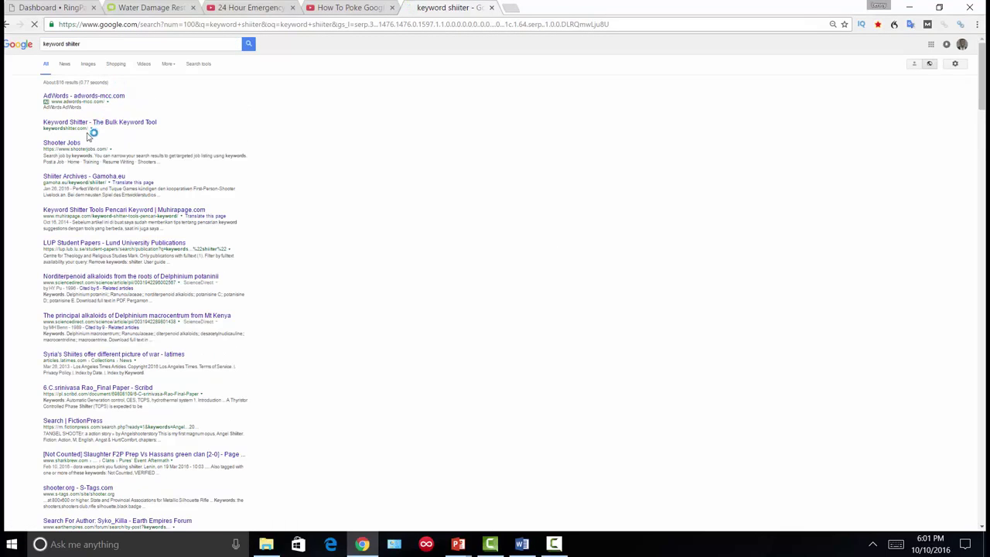
click(85, 127)
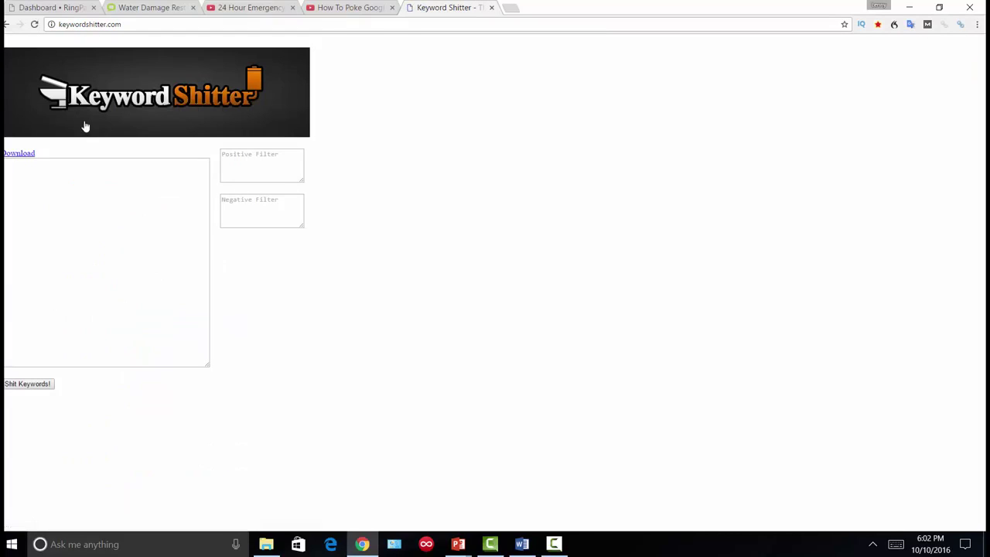
- Enter the seed '24 Hour Emergency Plumber' and start generating keyword suggestions
click(77, 170)
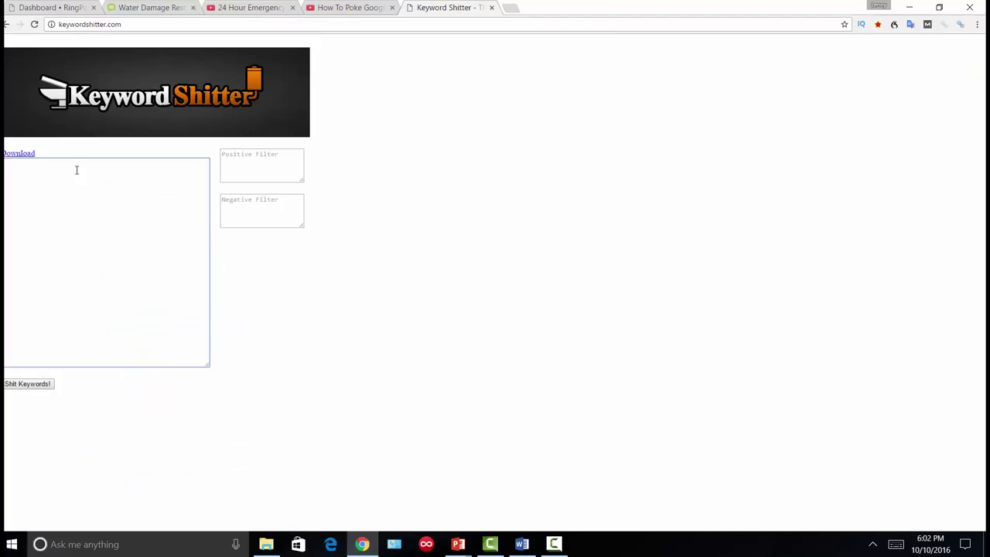
text(24 Hour Emergency Plumber)
click(27, 385)
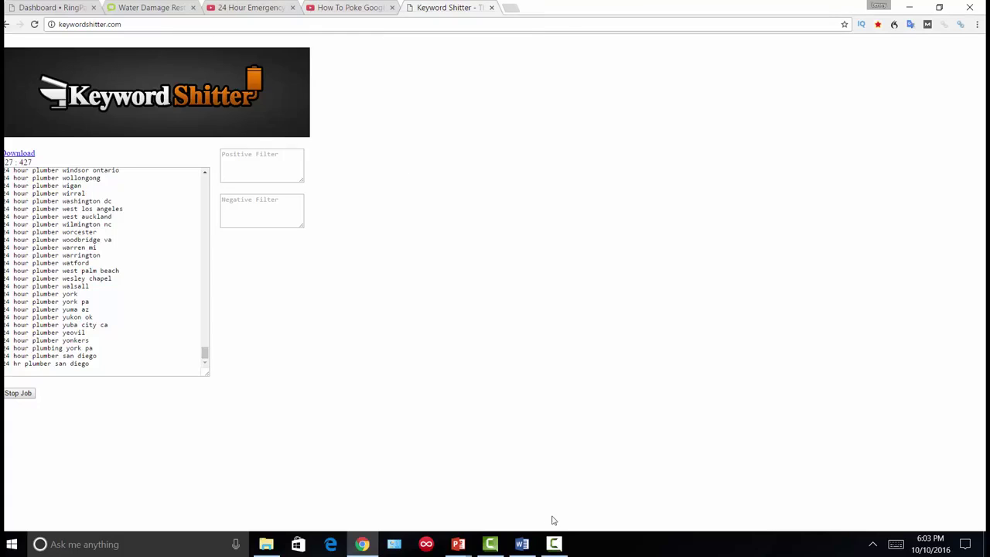
mouse_move(468, 546)
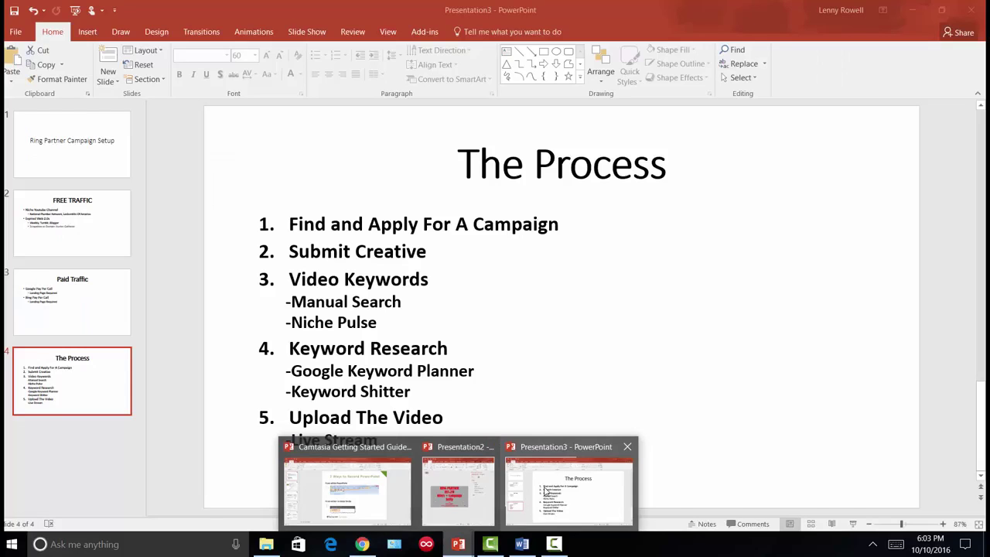
click(547, 491)
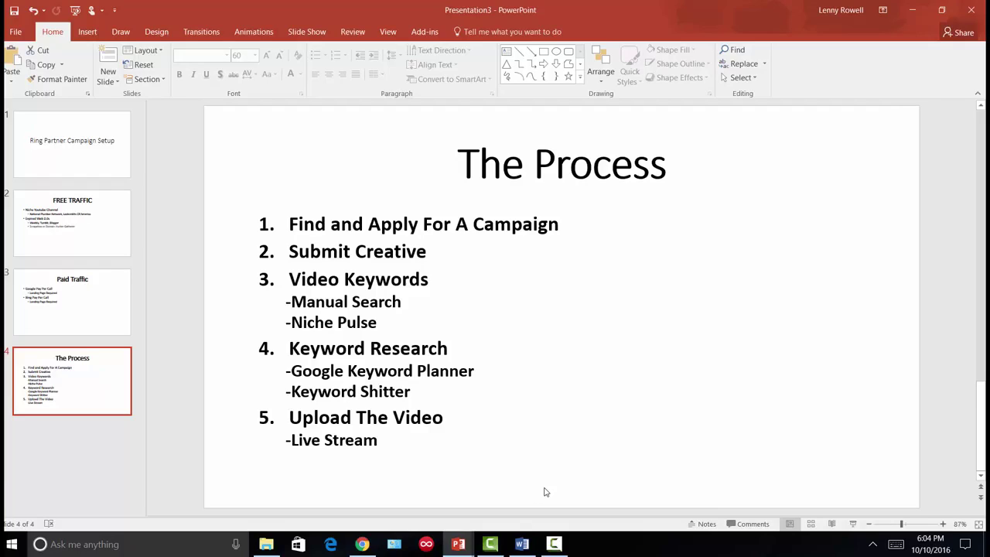
click(362, 544)
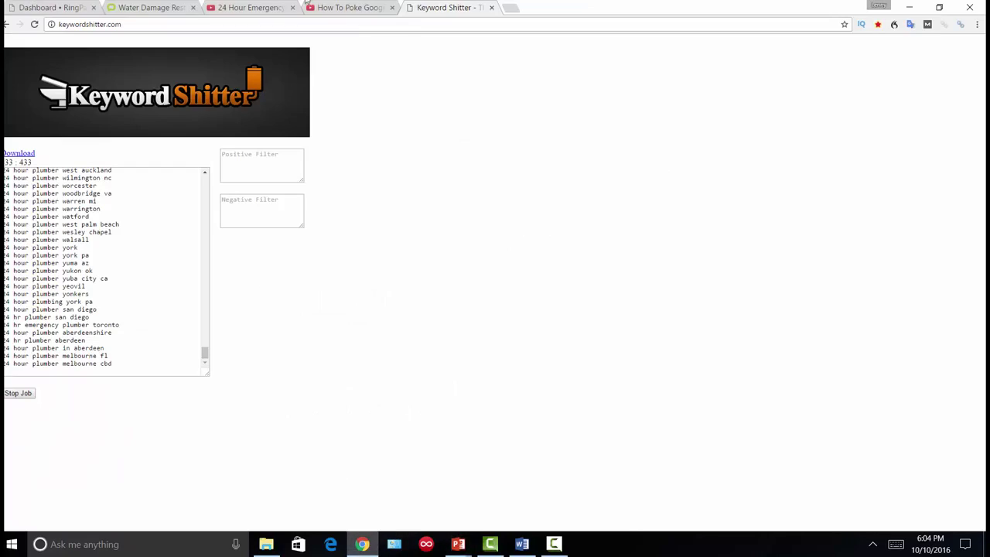
- Switch to the Chrome tab showing the 24 Hour Emergency Dental Services YouTube channel
click(274, 7)
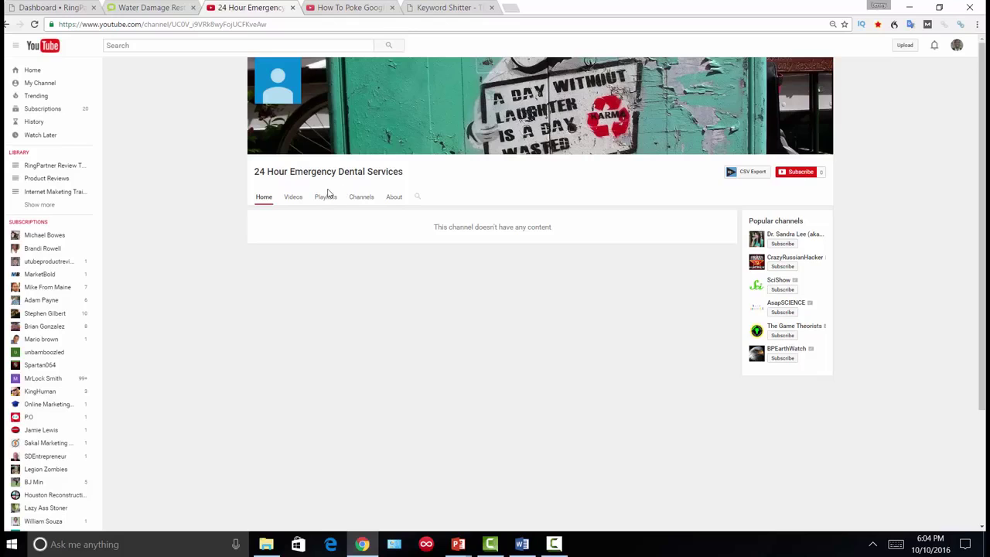
- Open and pause the channel's '24 Hour Emergency Dentist Stafford VA' video, then select its title
click(293, 198)
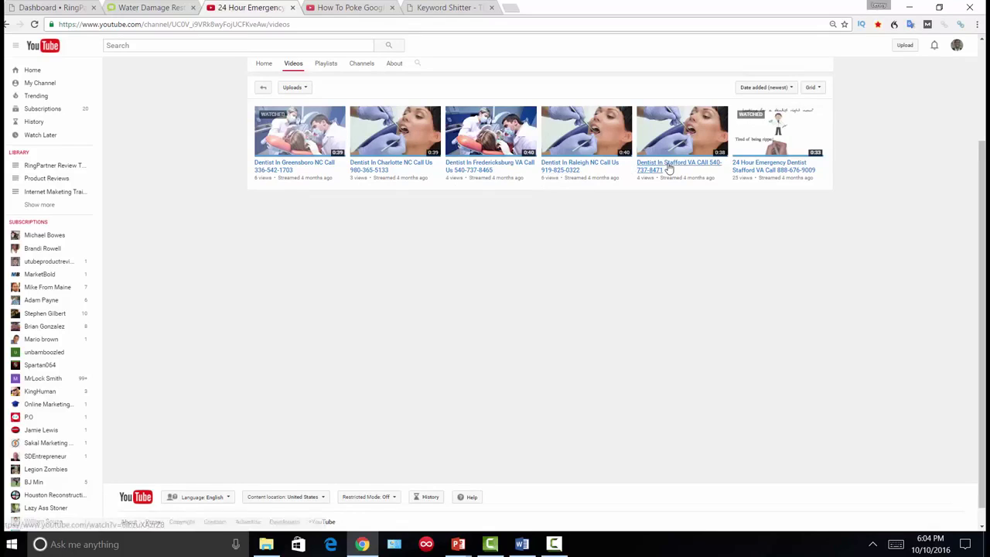
click(758, 174)
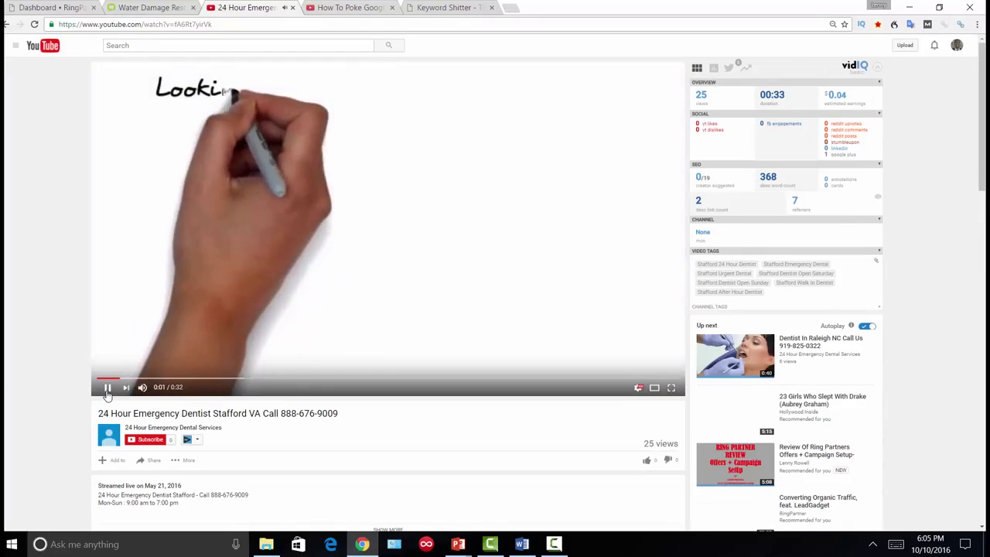
click(107, 389)
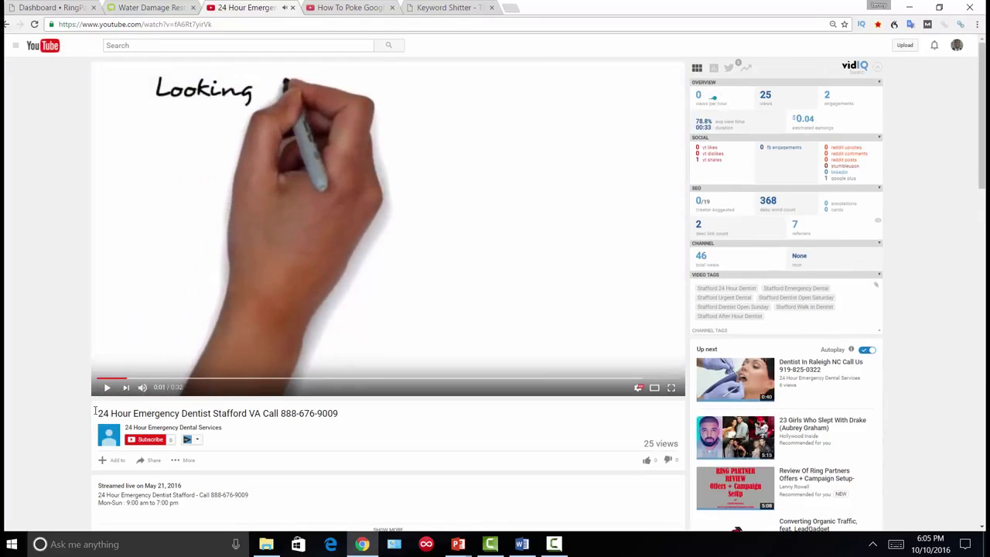
drag(99, 413, 261, 410)
right_click(263, 411)
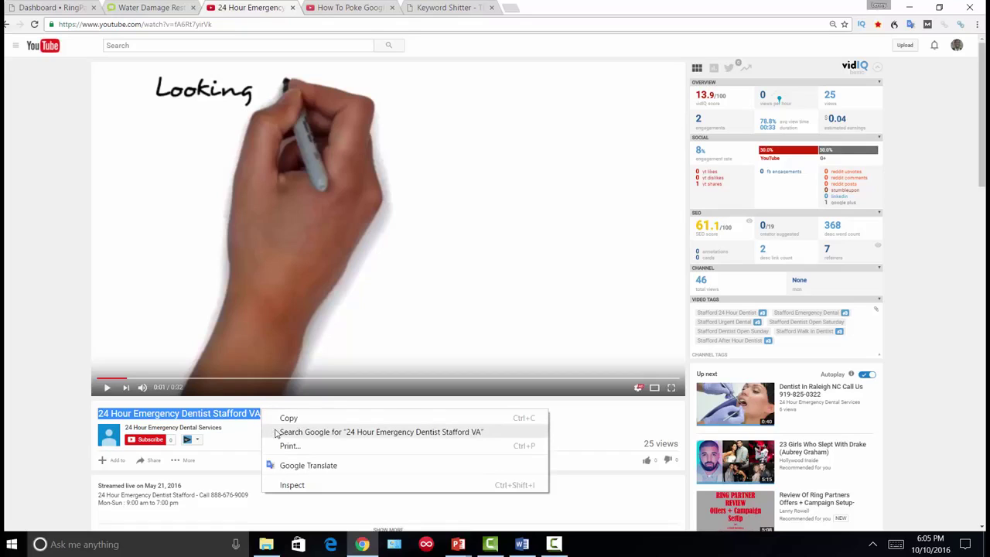
- Google the title '24 Hour Emergency Dentist Stafford VA' and check that the video ranks, then return to YouTube
click(277, 432)
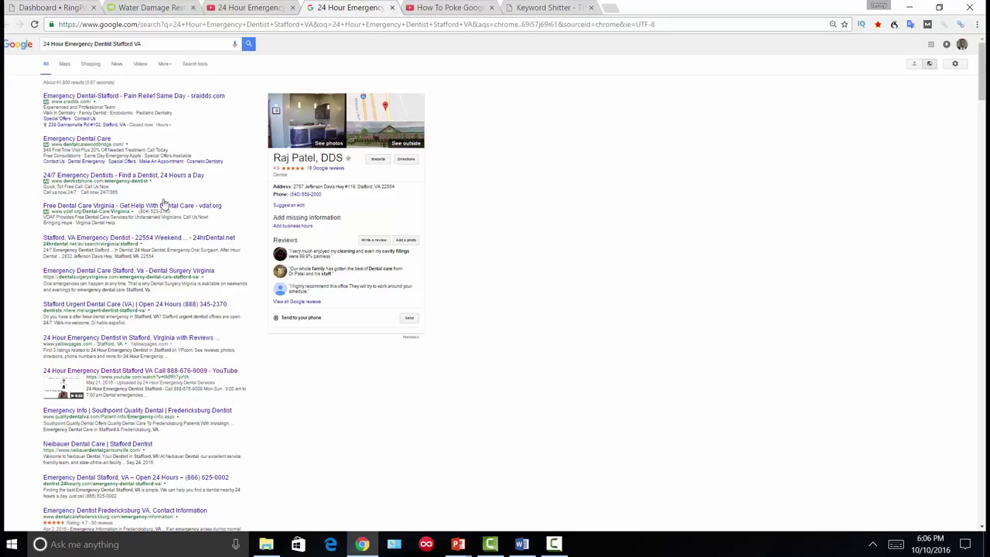
click(244, 8)
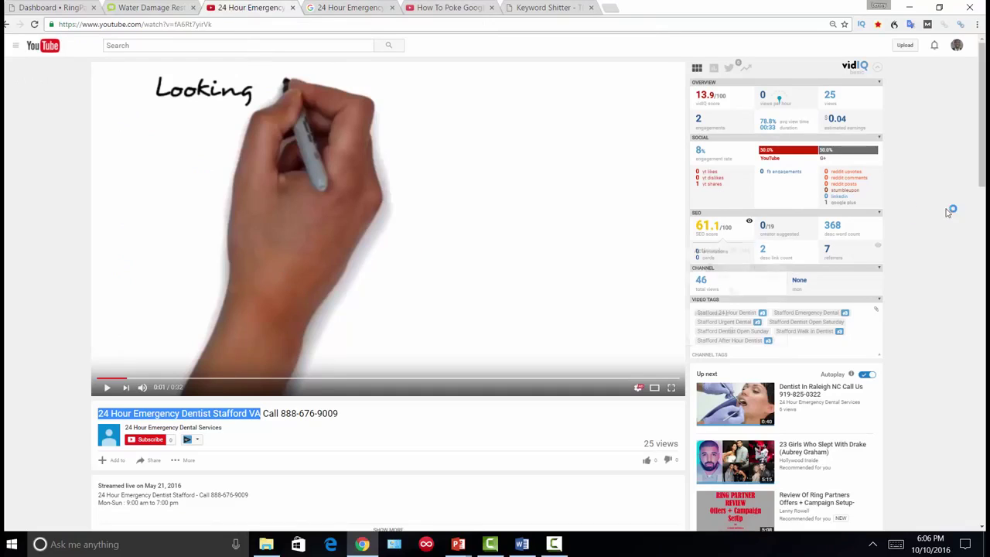
- Expand the Stafford VA dentist video's full description to view its service keywords and links
scroll(983, 178, down, 2)
scroll(983, 178, down, 1)
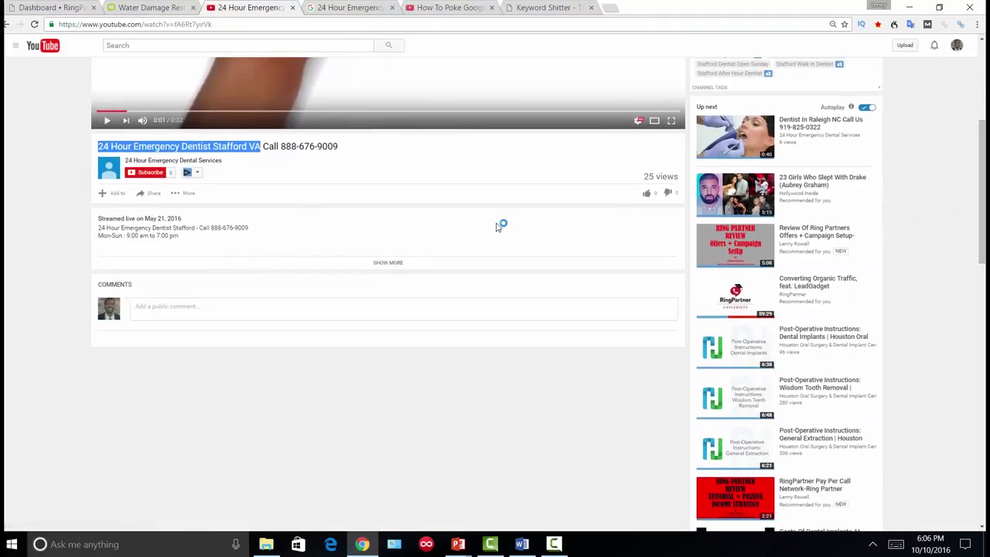
click(389, 262)
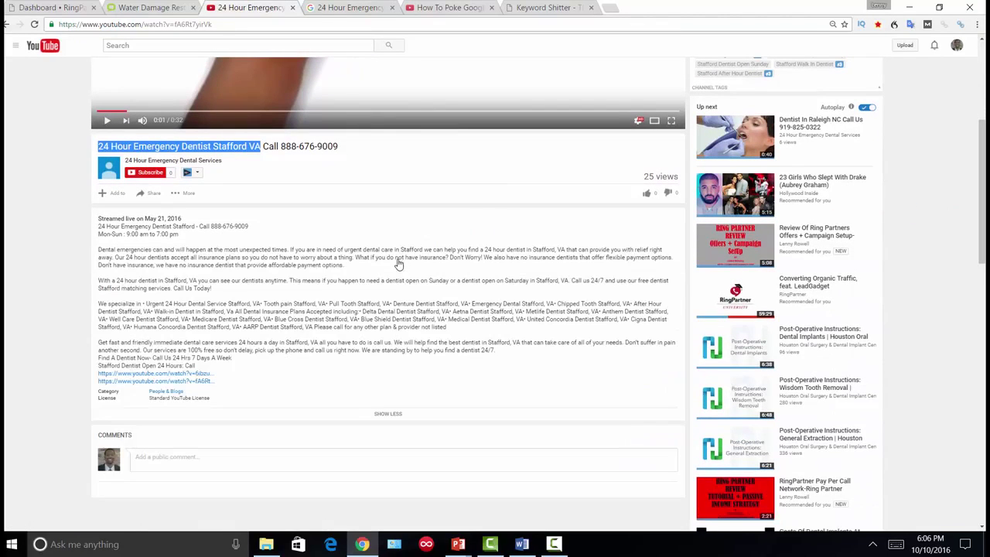